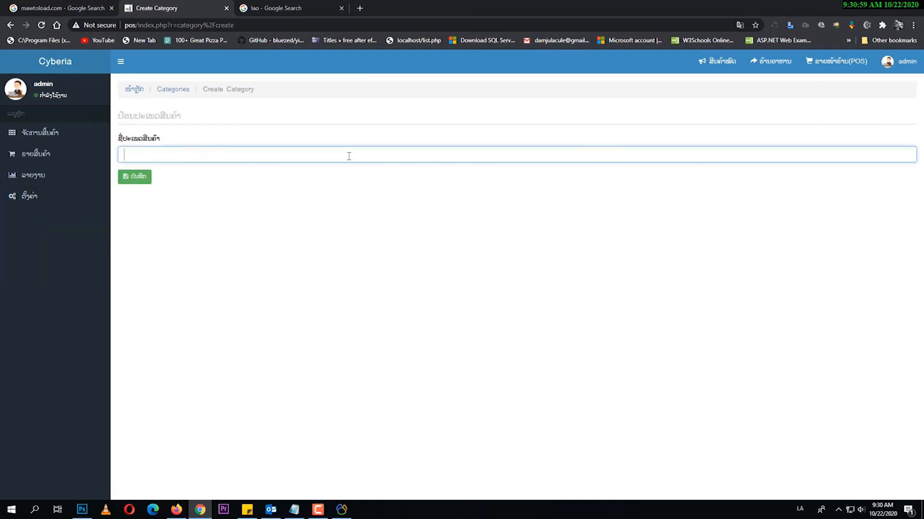
Name the new product category ເຄື່ອງດື່ມ and save it.
{"action": "type", "text": "ເຄື່ອງ"}
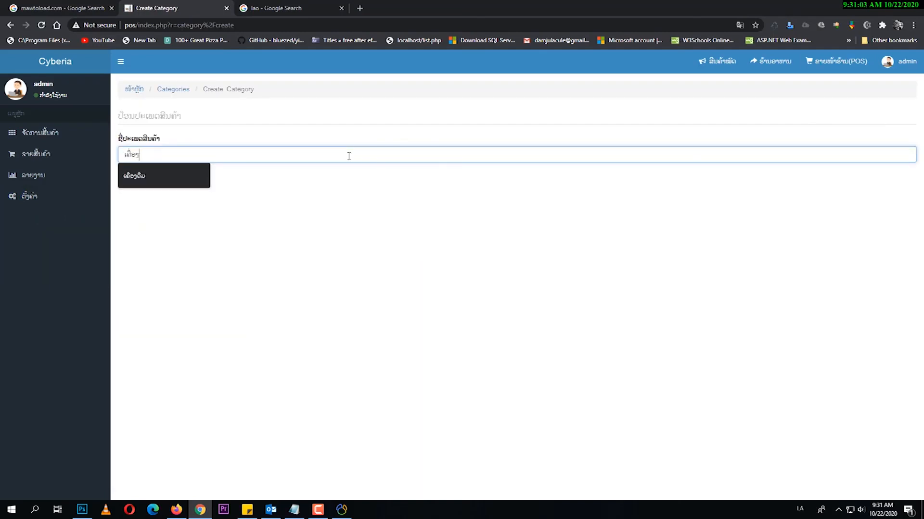
{"action": "type", "text": "ດື່ມ"}
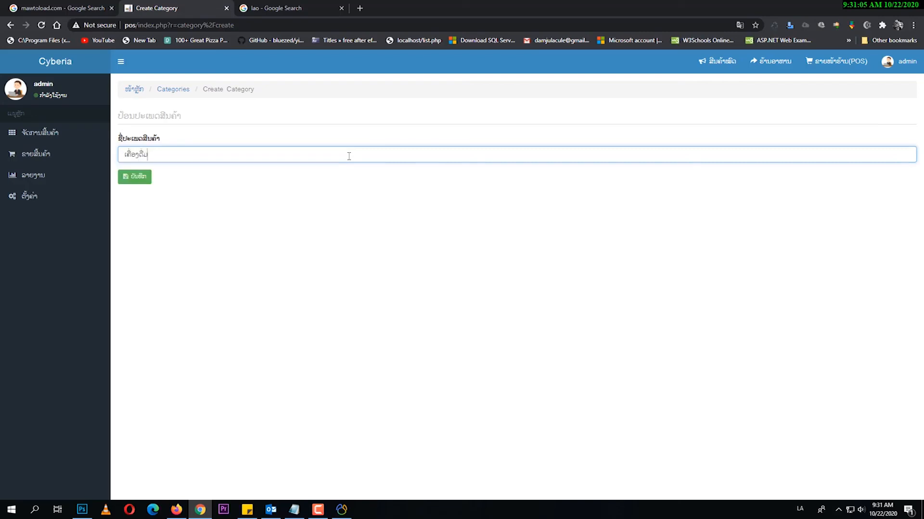
{"action": "left_click", "coordinate": [146, 178]}
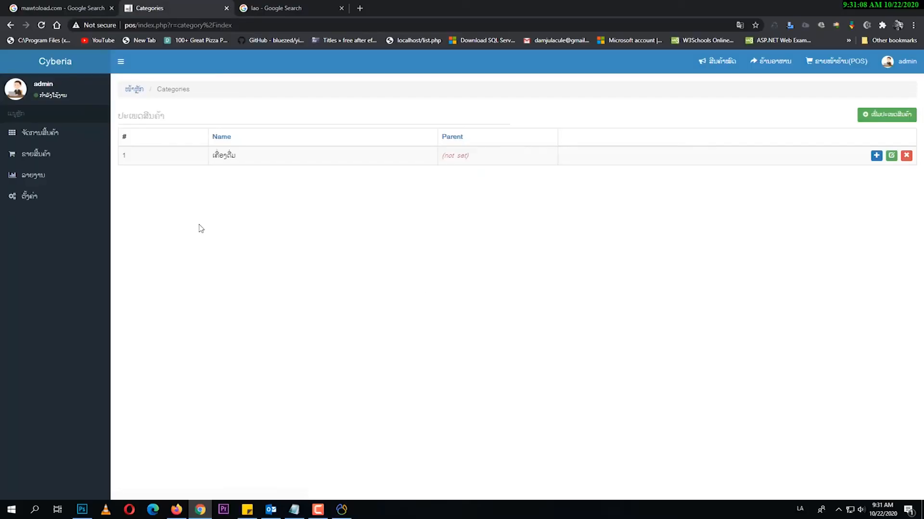
Add a subcategory named ນ້ຳ under the ເຄື່ອງດື່ມ category and save it.
{"action": "left_click", "coordinate": [876, 156]}
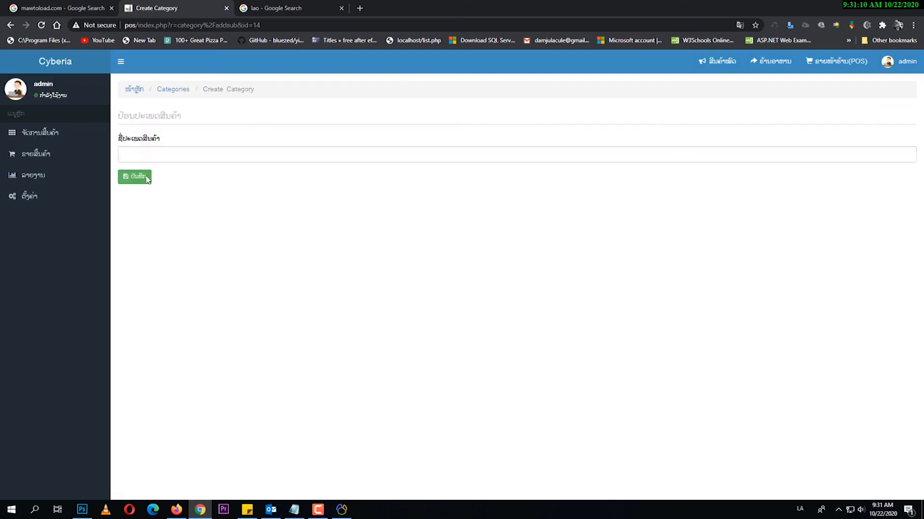
{"action": "left_click", "coordinate": [140, 155]}
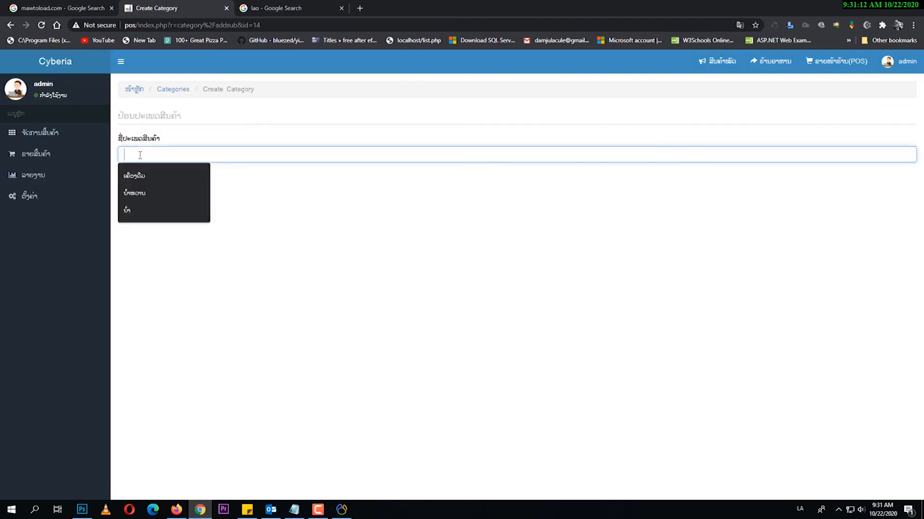
{"action": "type", "text": "ບ"}
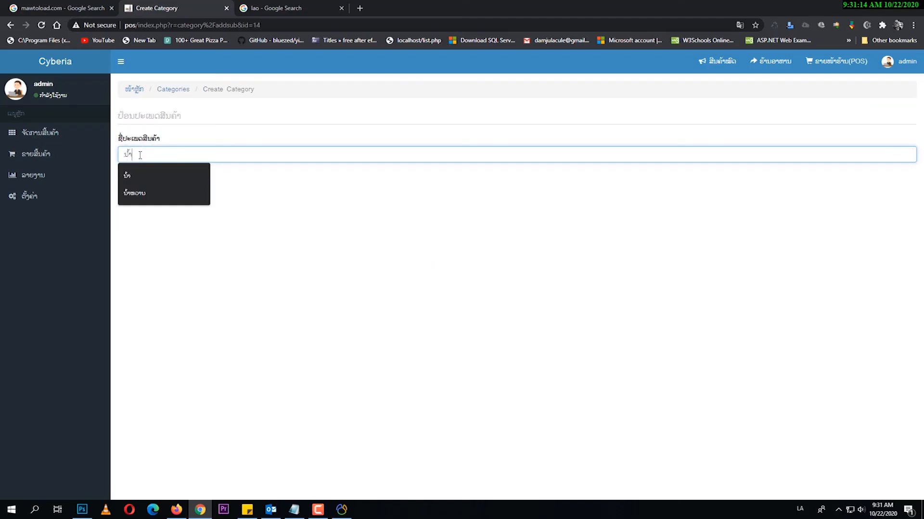
{"action": "left_click", "coordinate": [284, 174]}
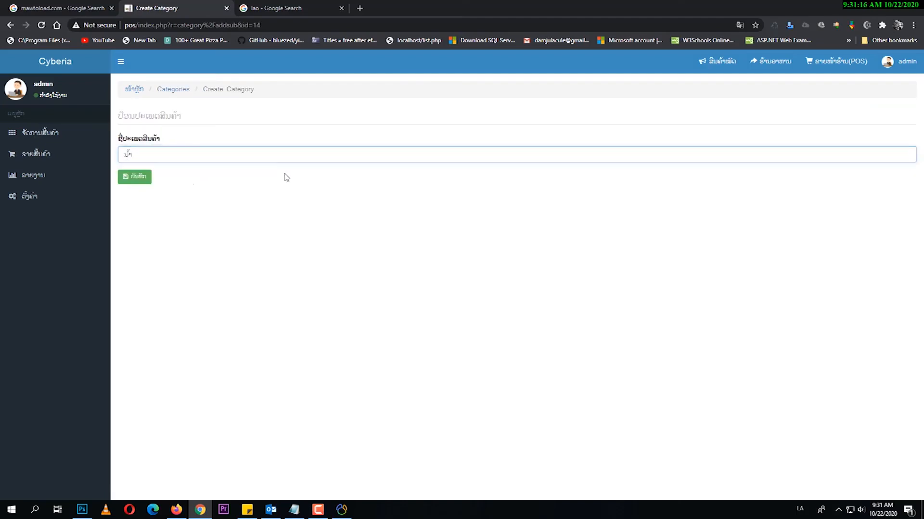
{"action": "left_click", "coordinate": [137, 180]}
Add a second subcategory named ນ້ຳຫວານ under the ເຄື່ອງດື່ມ category and save it.
{"action": "left_click", "coordinate": [876, 153]}
{"action": "left_click", "coordinate": [143, 155]}
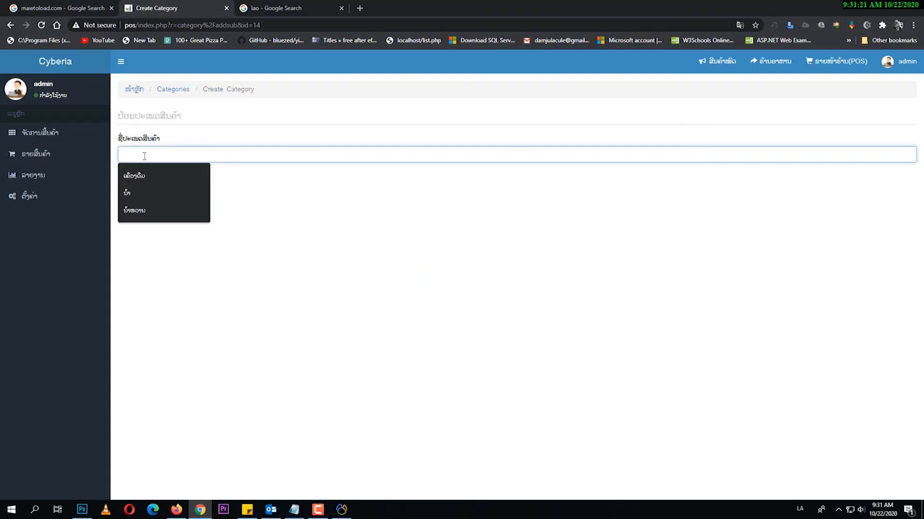
{"action": "type", "text": "ບ"}
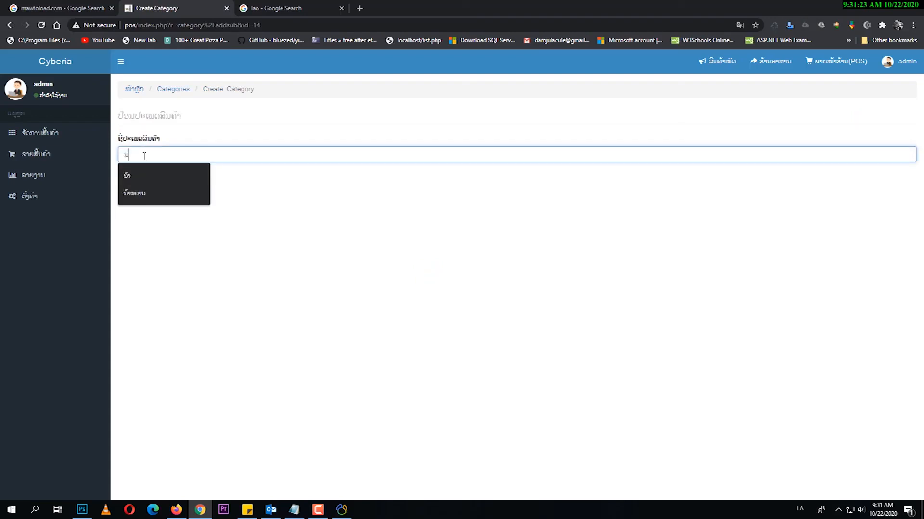
{"action": "type", "text": "້ຳຫອມ"}
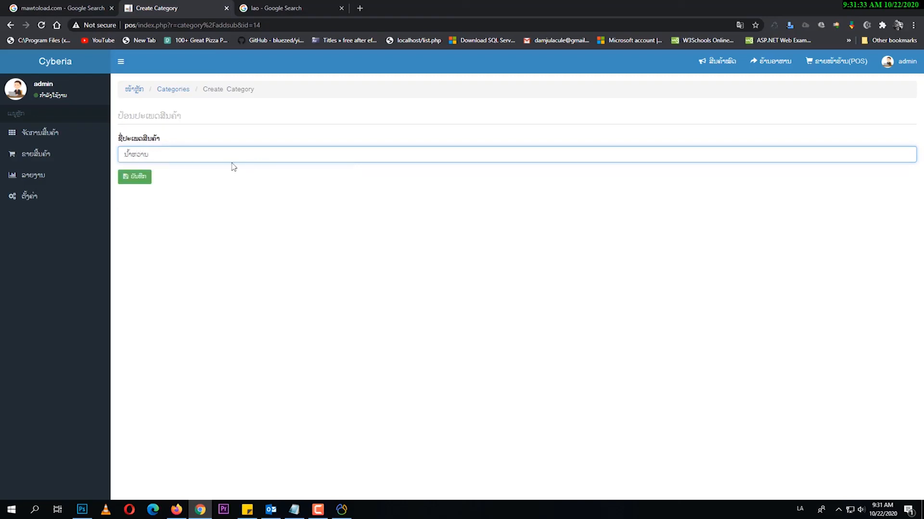
{"action": "left_click", "coordinate": [139, 176]}
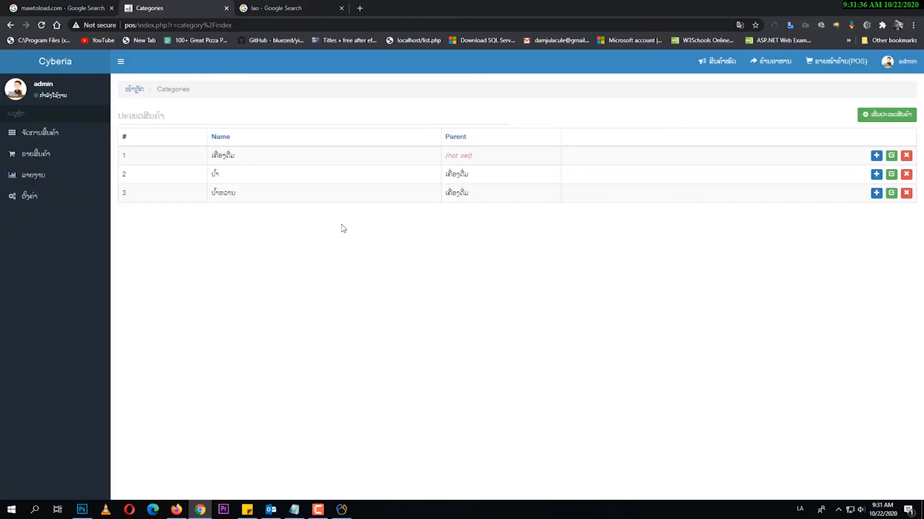
Create a new product in the ນ້ຳ category named ນ້ຳດື່ມຫົວເສືອ with a selling price of 5,000 kip.
{"action": "left_click", "coordinate": [47, 136]}
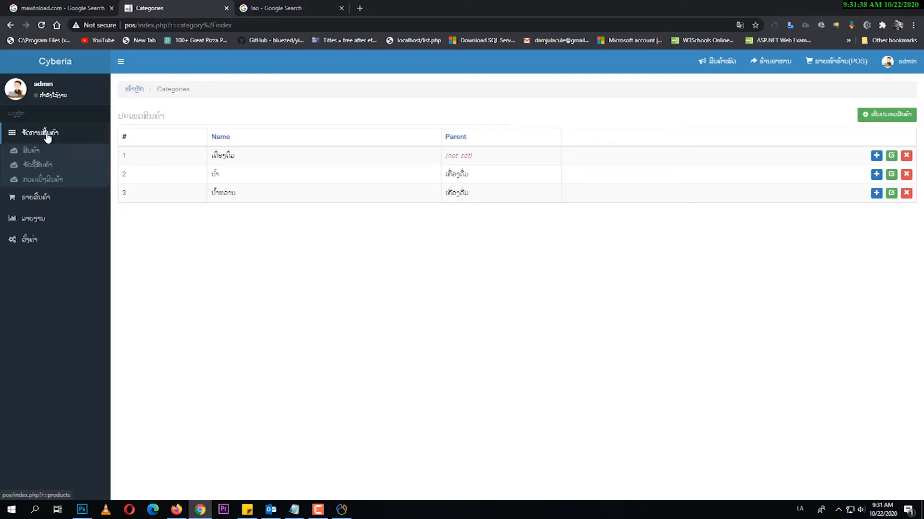
{"action": "left_click", "coordinate": [32, 151]}
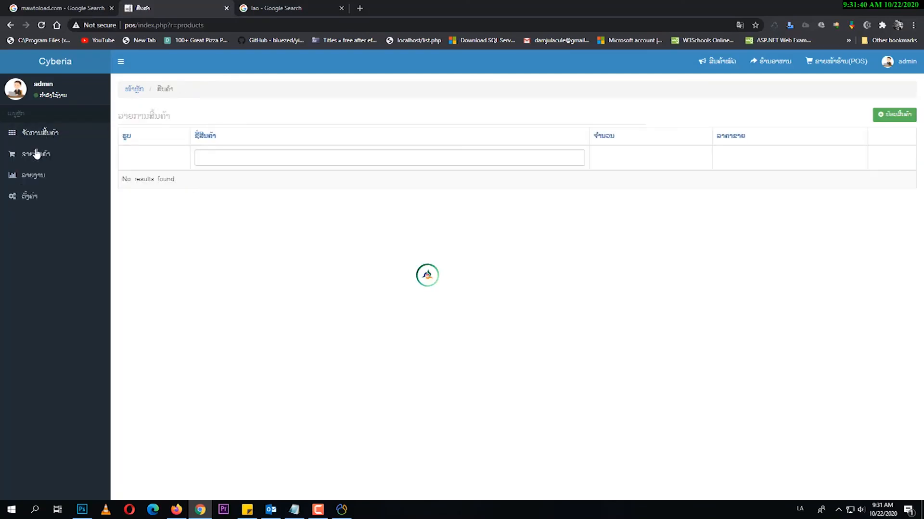
{"action": "left_click", "coordinate": [886, 118]}
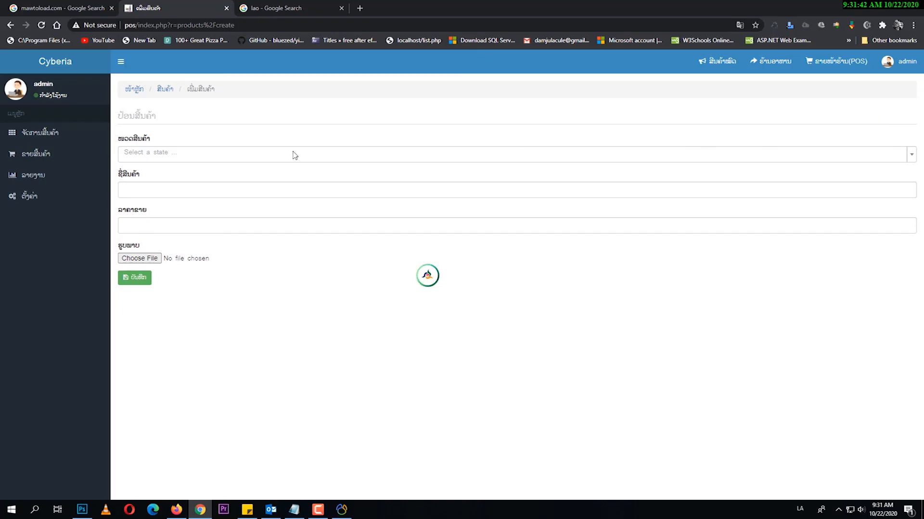
{"action": "left_click", "coordinate": [229, 153]}
{"action": "left_click", "coordinate": [140, 202]}
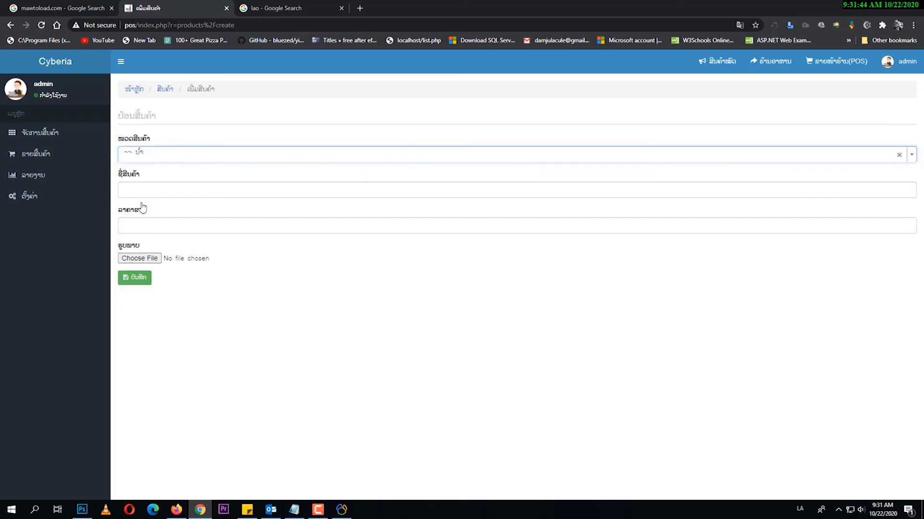
{"action": "left_click", "coordinate": [155, 191]}
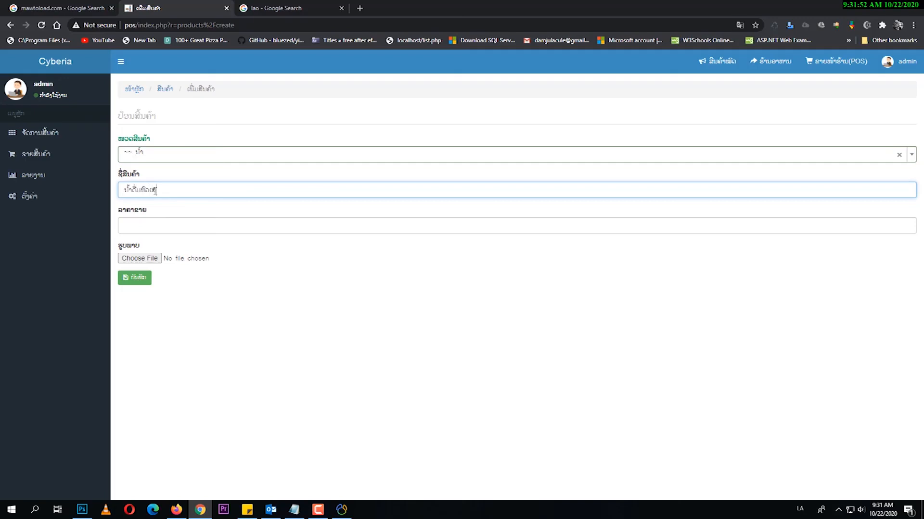
{"action": "left_click", "coordinate": [149, 225]}
{"action": "type", "text": "ກີບ5000"}
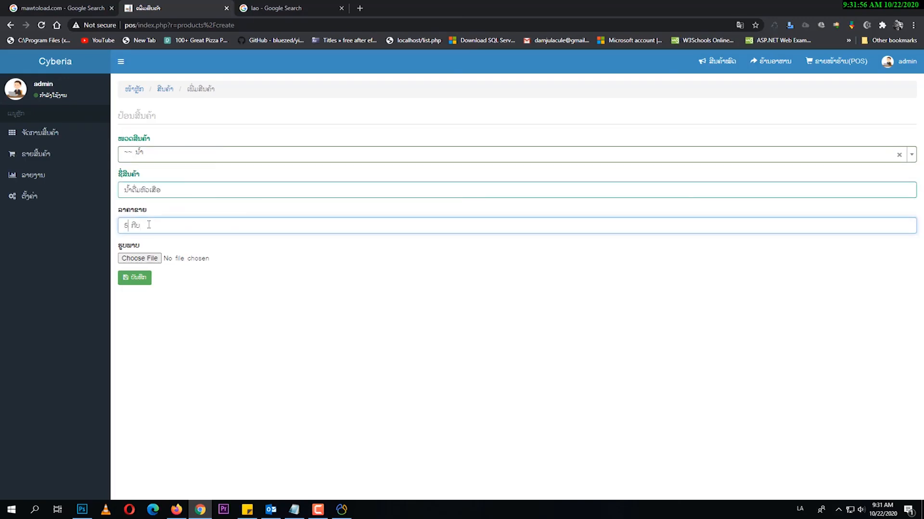
Attach the image jungle-337020_1280.jpg to the water product and save the product.
{"action": "left_click", "coordinate": [142, 258]}
{"action": "left_click", "coordinate": [219, 77]}
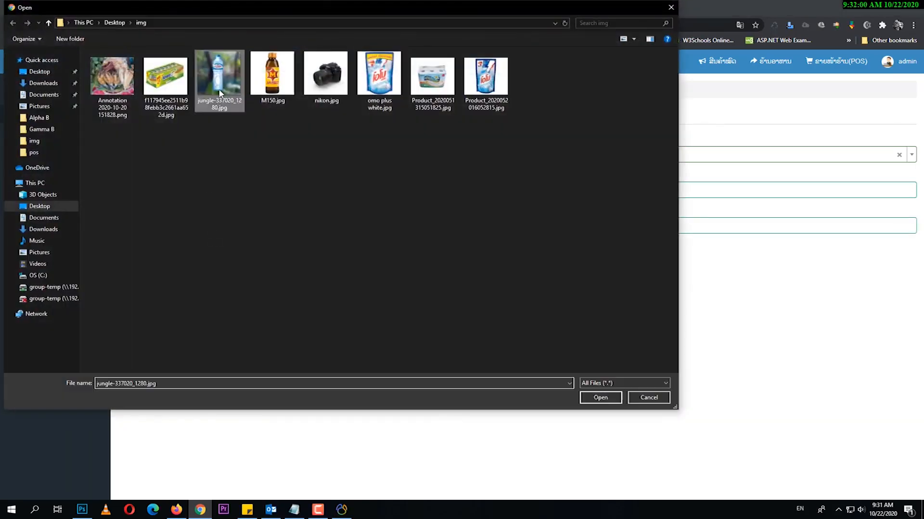
{"action": "double_click", "coordinate": [219, 93]}
{"action": "left_click", "coordinate": [135, 279]}
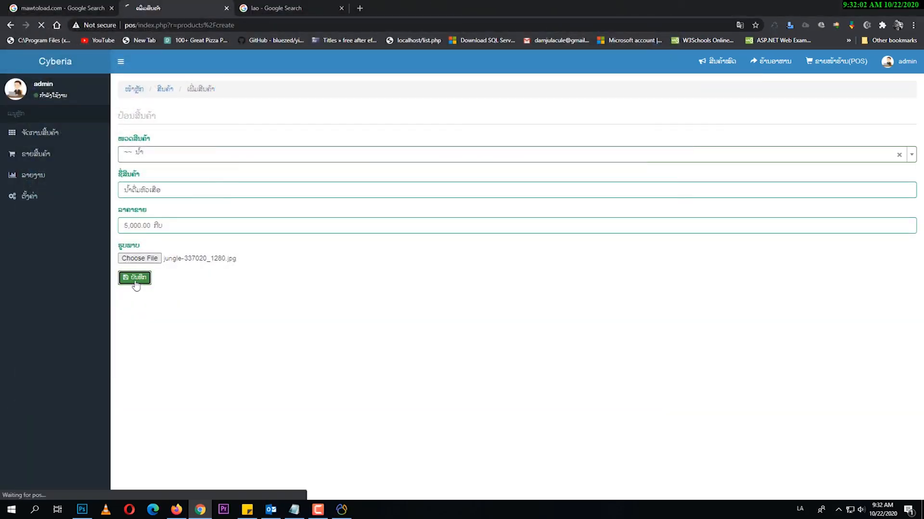
Create a new product in the ນ້ຳຫວານ category named M150 with a selling price of 4,000 kip.
{"action": "left_click", "coordinate": [904, 119]}
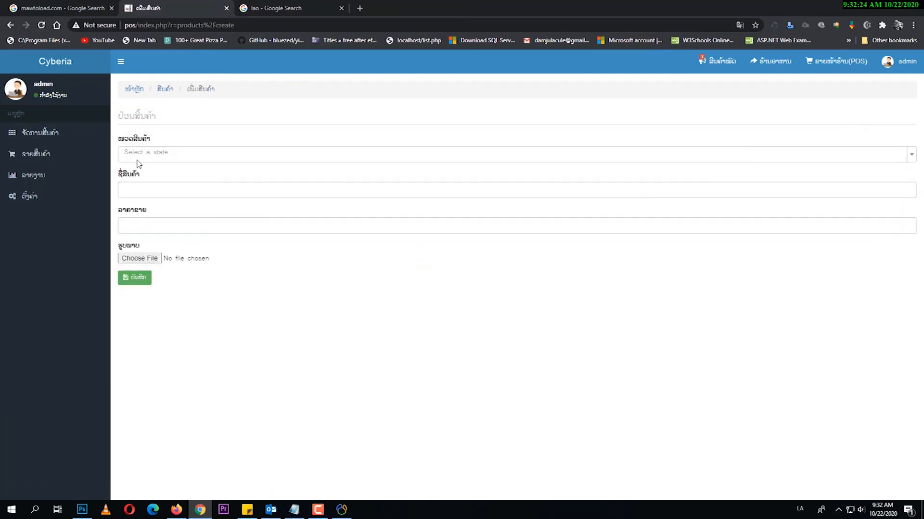
{"action": "left_click", "coordinate": [139, 162]}
{"action": "left_click", "coordinate": [141, 219]}
{"action": "left_click", "coordinate": [152, 193]}
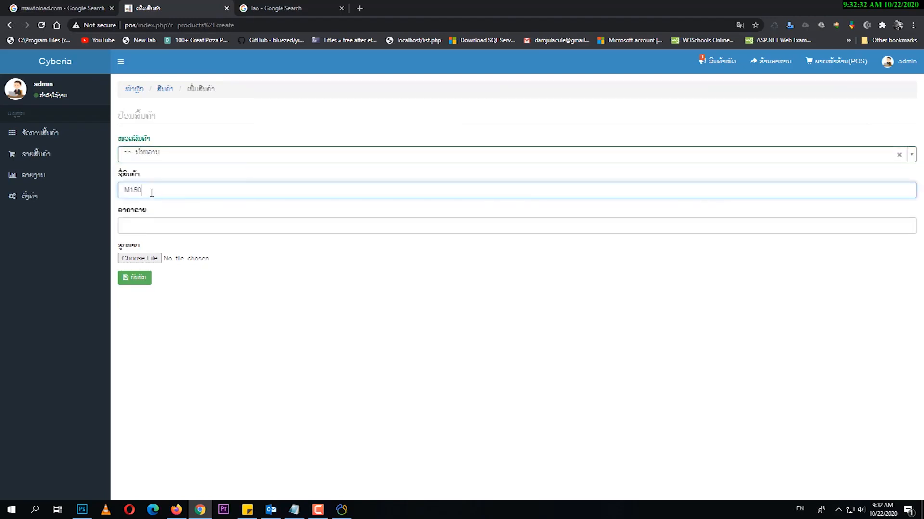
{"action": "left_click", "coordinate": [151, 221]}
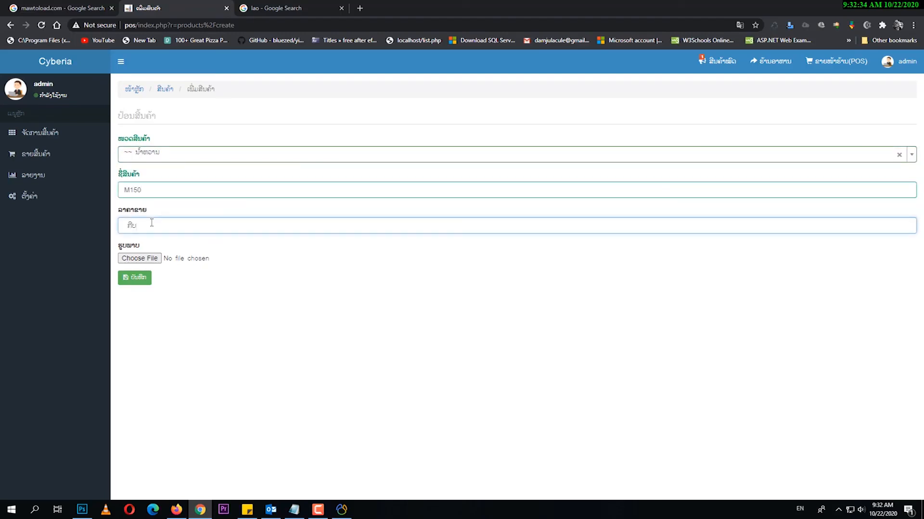
{"action": "type", "text": "4000"}
Attach the image M150.jpg to the M150 product and save the product.
{"action": "left_click", "coordinate": [139, 259]}
{"action": "double_click", "coordinate": [269, 98]}
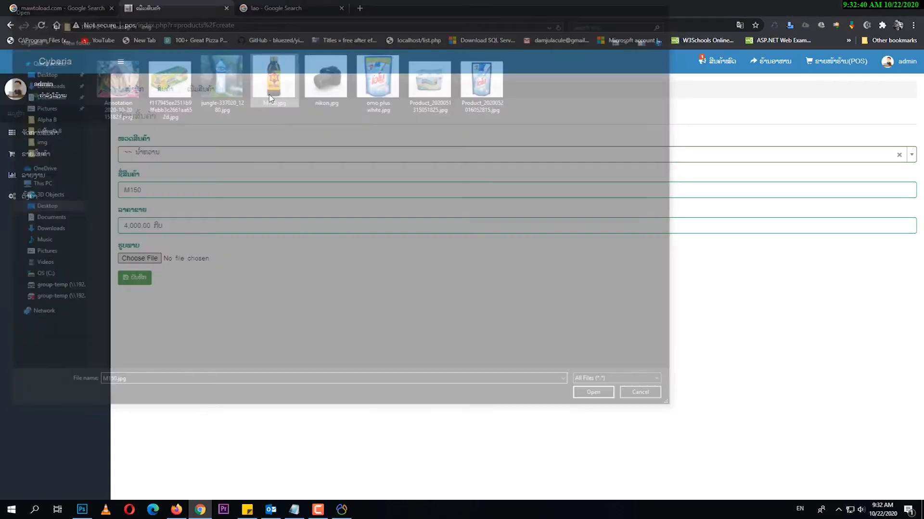
{"action": "left_click", "coordinate": [136, 283]}
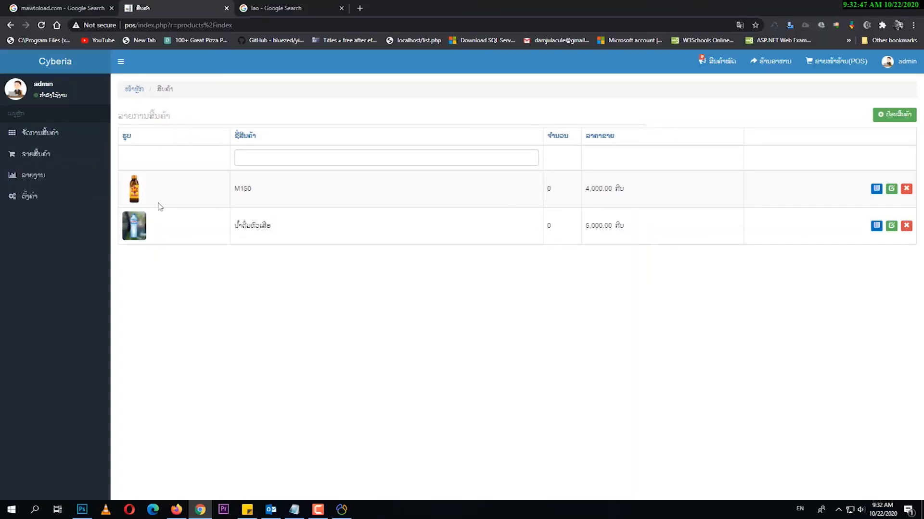
View the products on the point-of-sale page and return to the dashboard.
{"action": "left_click", "coordinate": [46, 160]}
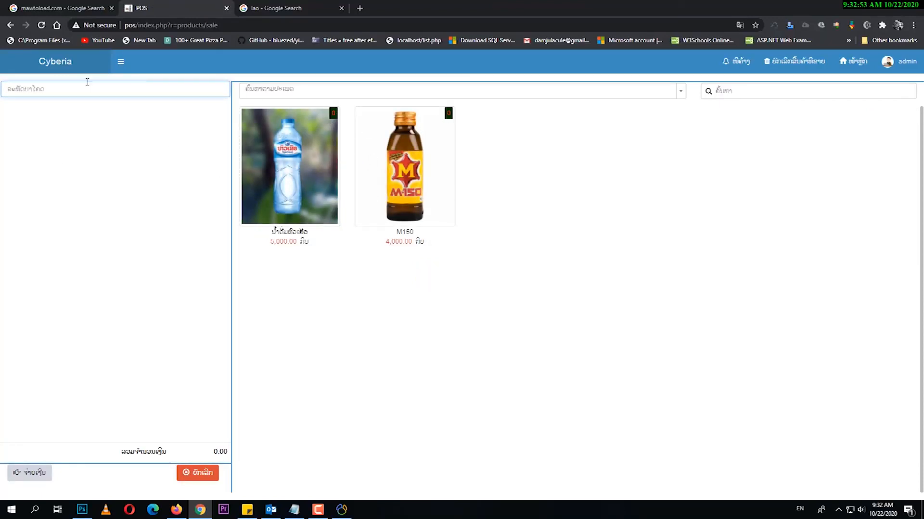
{"action": "left_click", "coordinate": [60, 62]}
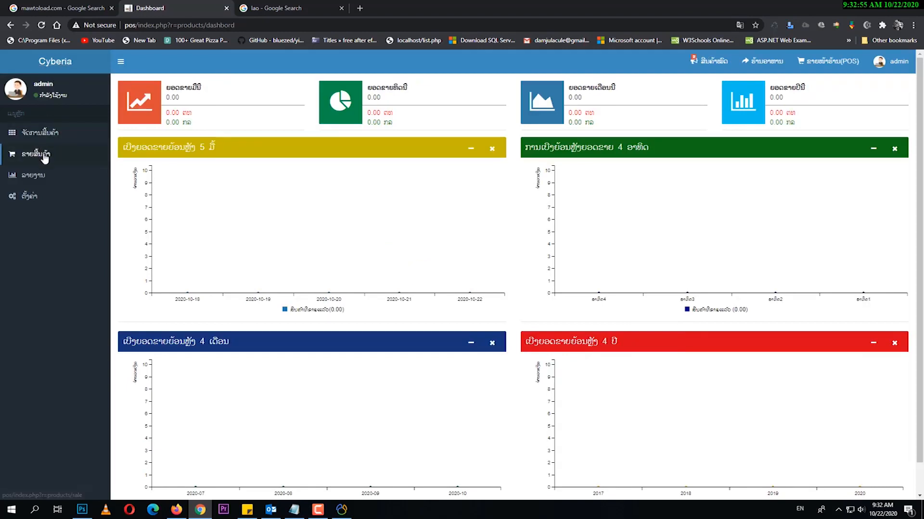
Start a new stock purchase and fill in an item line for ນ້ຳດື່ມຫົວເສືອ with quantity 10 and unit price 3,000.
{"action": "left_click", "coordinate": [46, 136]}
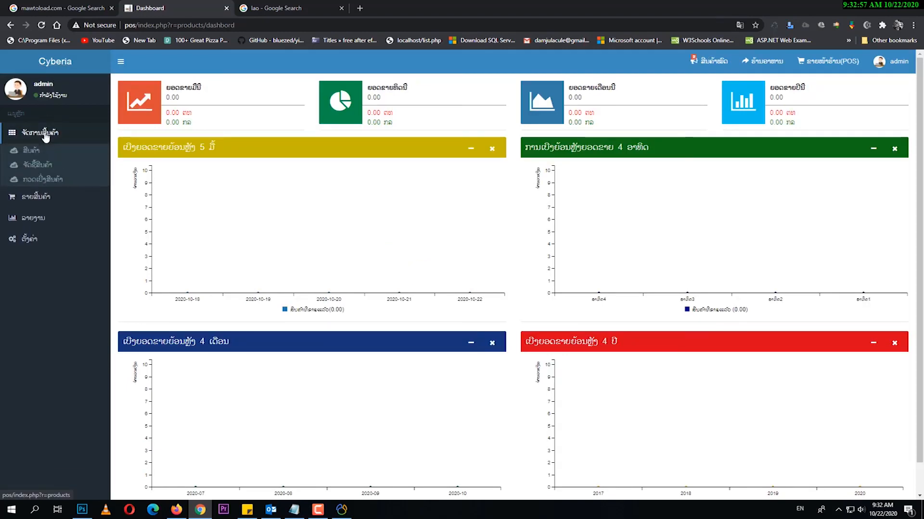
{"action": "left_click", "coordinate": [37, 167]}
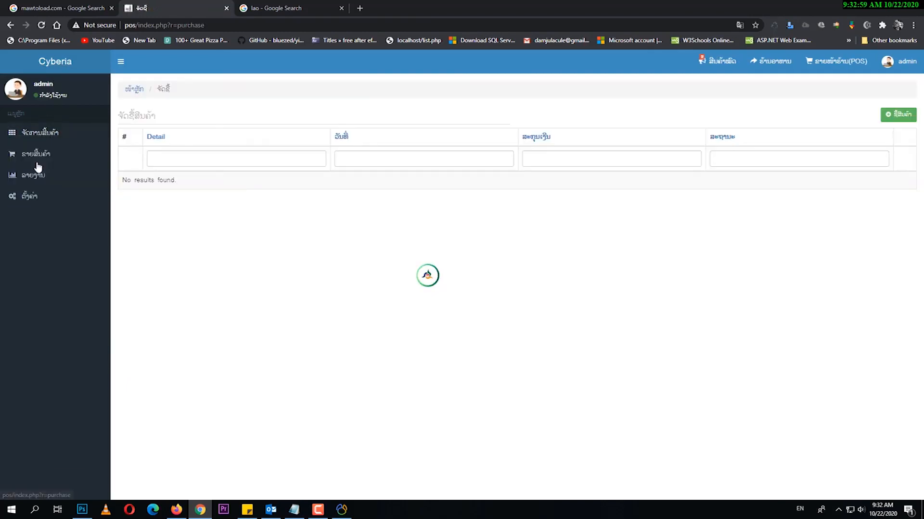
{"action": "left_click", "coordinate": [900, 115]}
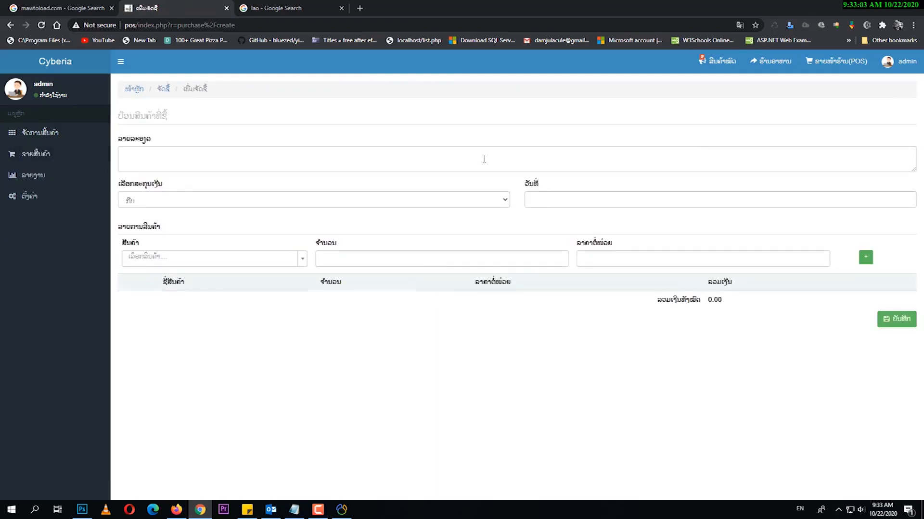
{"action": "left_click", "coordinate": [225, 255]}
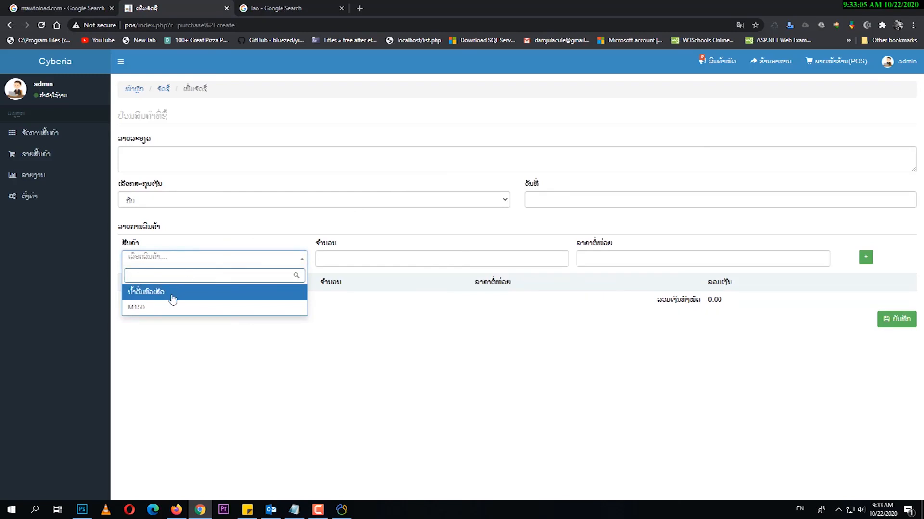
{"action": "left_click", "coordinate": [173, 296]}
{"action": "left_click", "coordinate": [334, 261]}
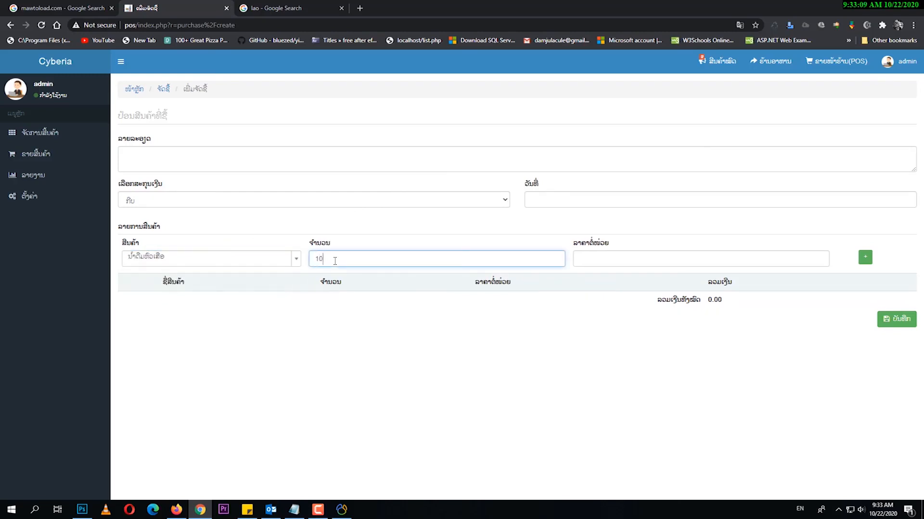
{"action": "left_click", "coordinate": [600, 259]}
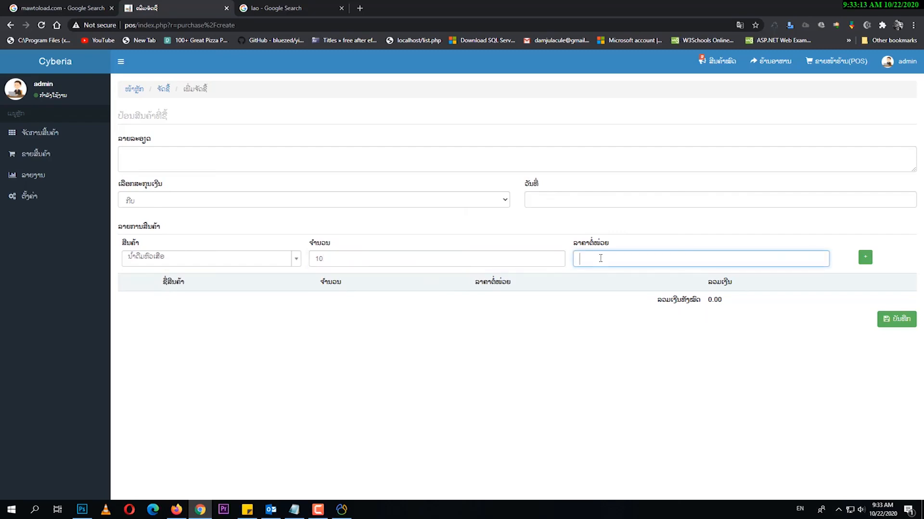
{"action": "type", "text": "3,000"}
Date the purchase 2020-10-22, keep the currency as ກີບ, and add the filled-in item line to the purchase list.
{"action": "left_click", "coordinate": [561, 201]}
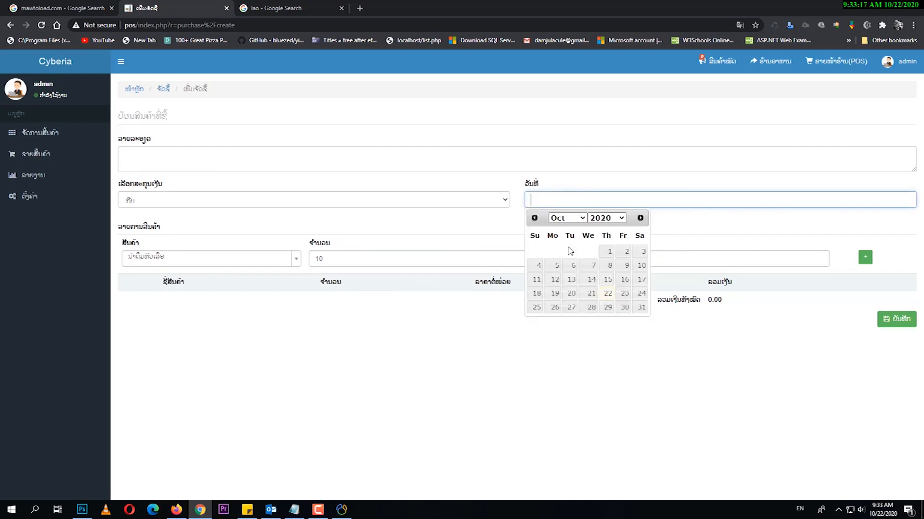
{"action": "left_click", "coordinate": [607, 294]}
{"action": "left_click", "coordinate": [381, 206]}
{"action": "left_click", "coordinate": [382, 202]}
{"action": "left_click", "coordinate": [353, 157]}
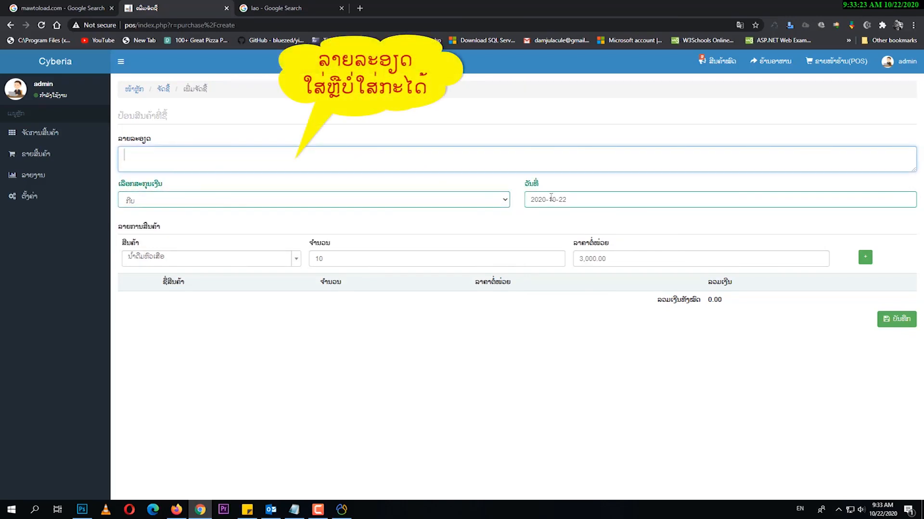
{"action": "left_click", "coordinate": [864, 258]}
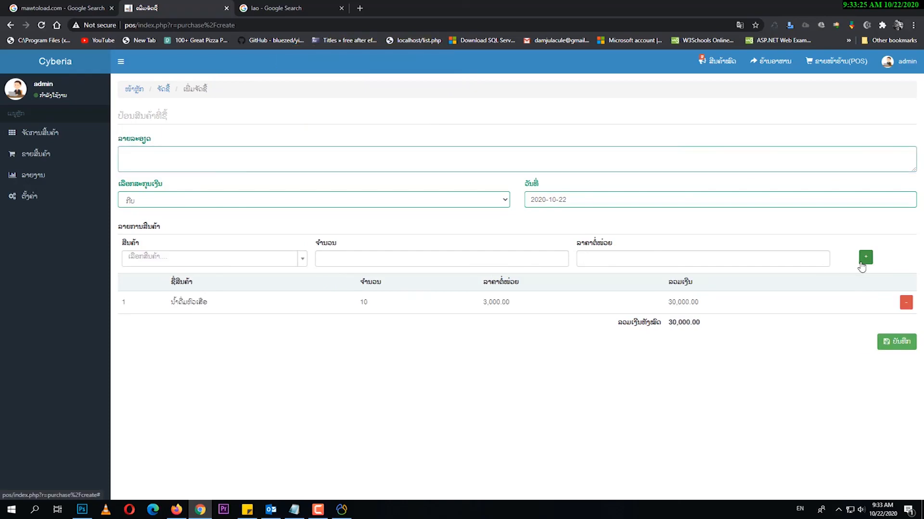
Add M150 to the purchase list with quantity 15 and unit price 2,500.
{"action": "left_click", "coordinate": [239, 263]}
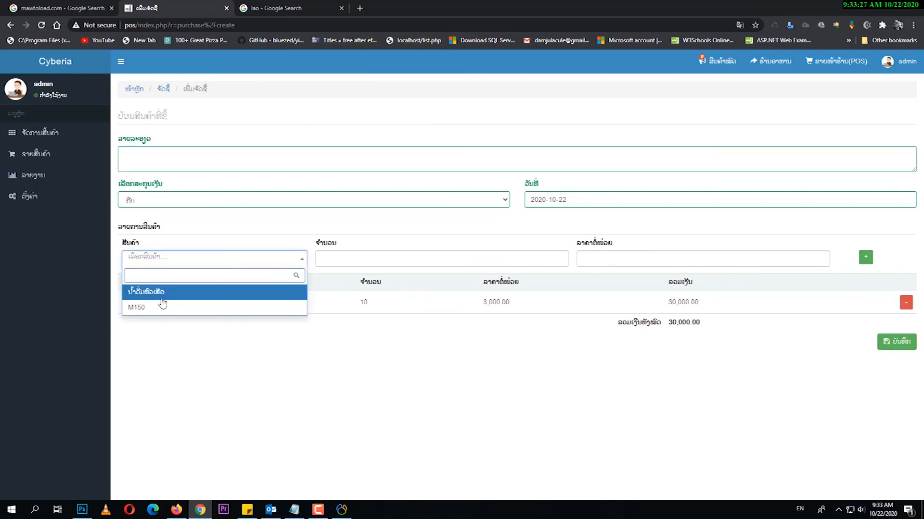
{"action": "left_click", "coordinate": [162, 308]}
{"action": "left_click", "coordinate": [290, 259]}
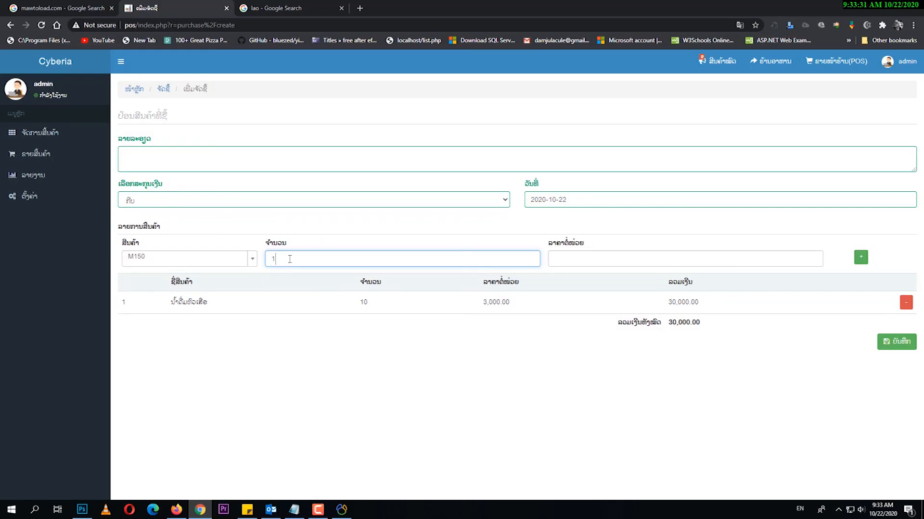
{"action": "left_click", "coordinate": [573, 263]}
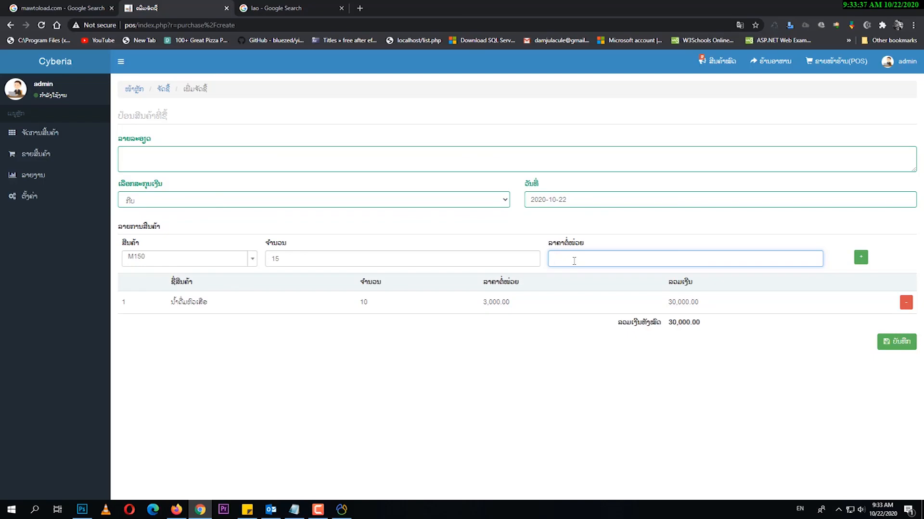
{"action": "type", "text": "2,500"}
{"action": "left_click", "coordinate": [574, 204]}
{"action": "left_click", "coordinate": [606, 293]}
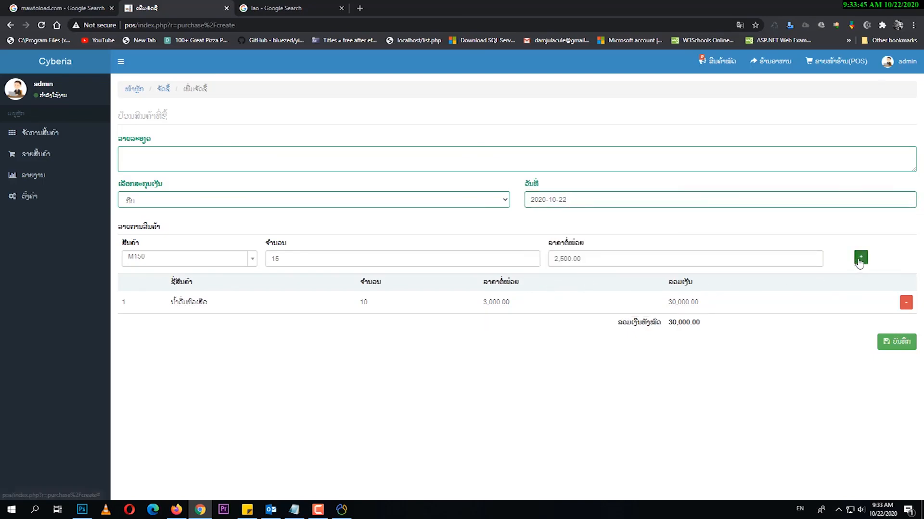
{"action": "left_click", "coordinate": [860, 259]}
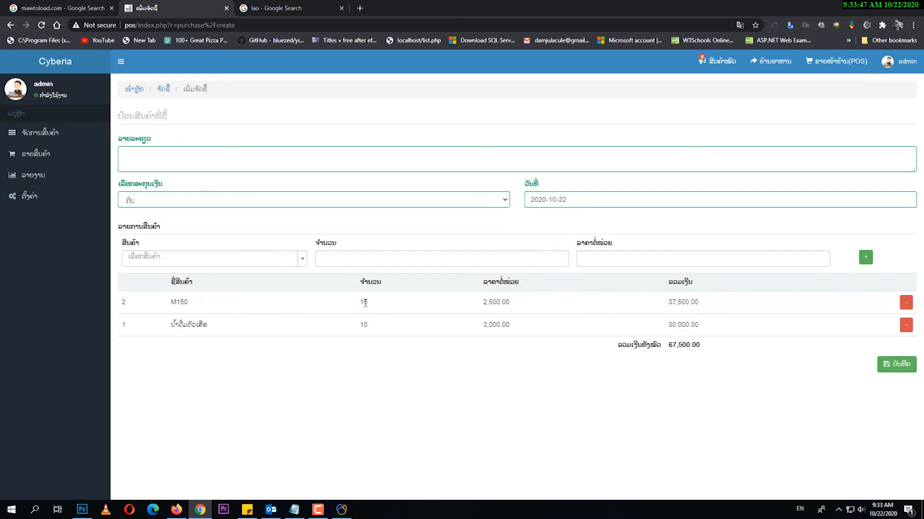
Save the purchase with both items and confirm it as completed.
{"action": "left_click", "coordinate": [887, 365]}
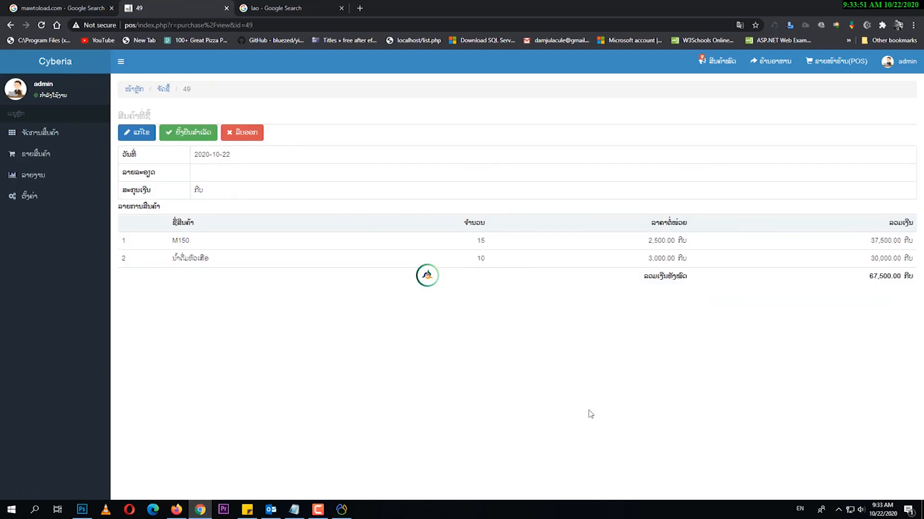
{"action": "left_click", "coordinate": [189, 132]}
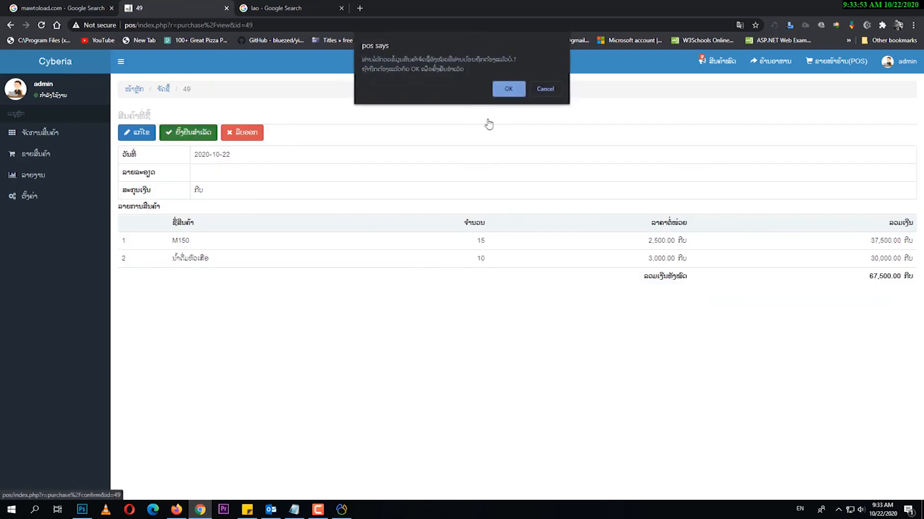
{"action": "left_click", "coordinate": [518, 94]}
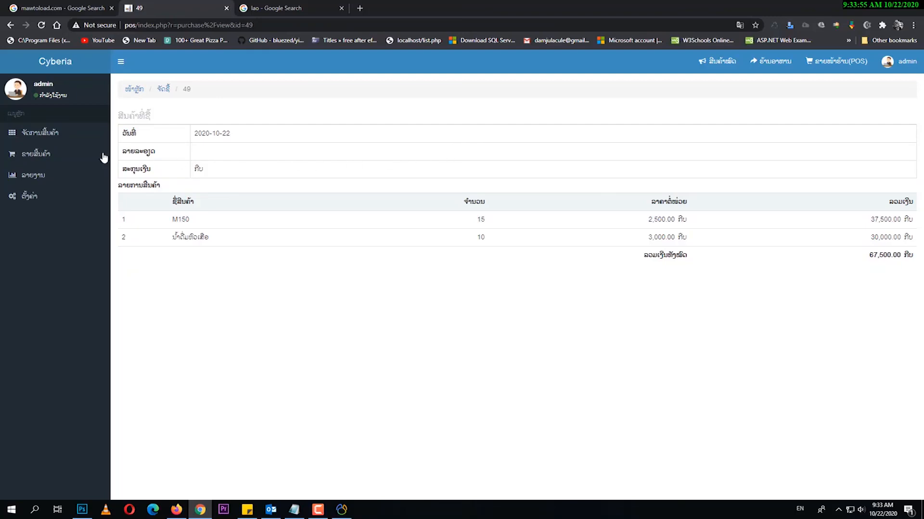
Open the point-of-sale page and add three ນ້ຳດື່ມຫົວເສືອ and two M150 to the sale.
{"action": "left_click", "coordinate": [34, 155]}
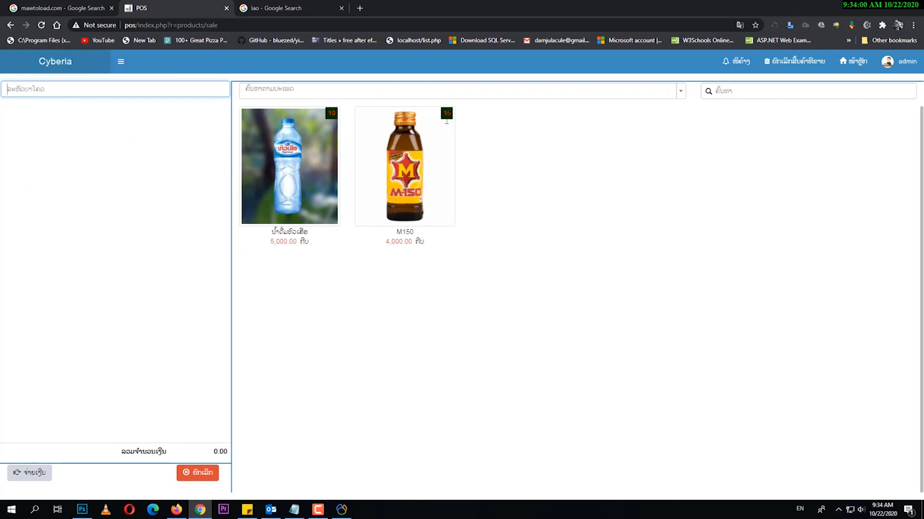
{"action": "left_click", "coordinate": [272, 185]}
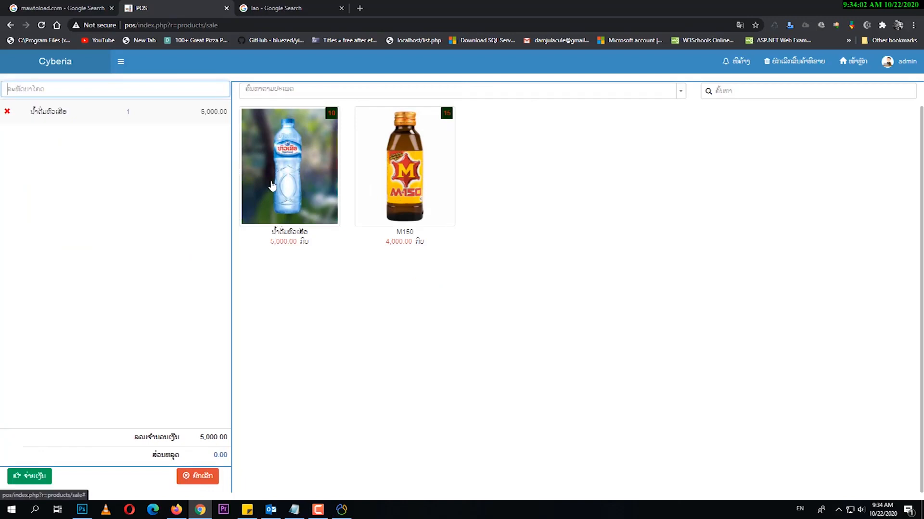
{"action": "left_click", "coordinate": [272, 186]}
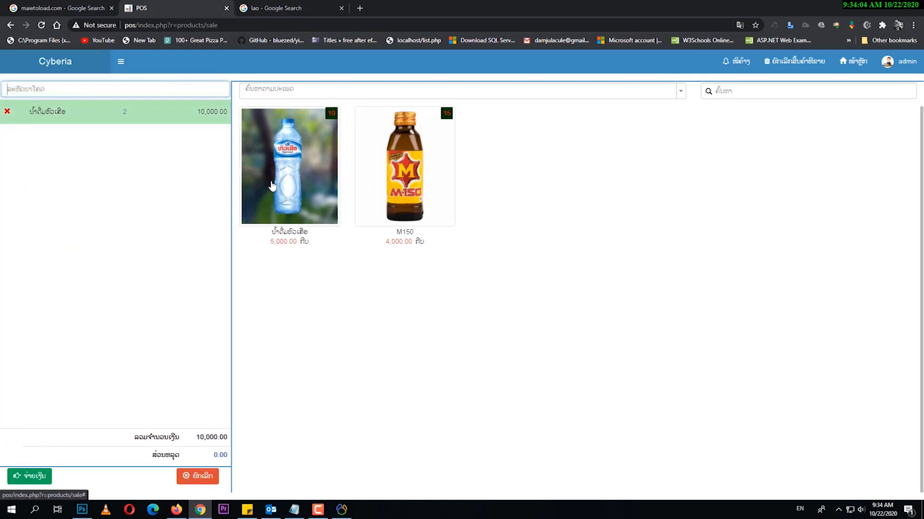
{"action": "left_click", "coordinate": [272, 185]}
{"action": "left_click", "coordinate": [403, 187]}
{"action": "left_click", "coordinate": [403, 188]}
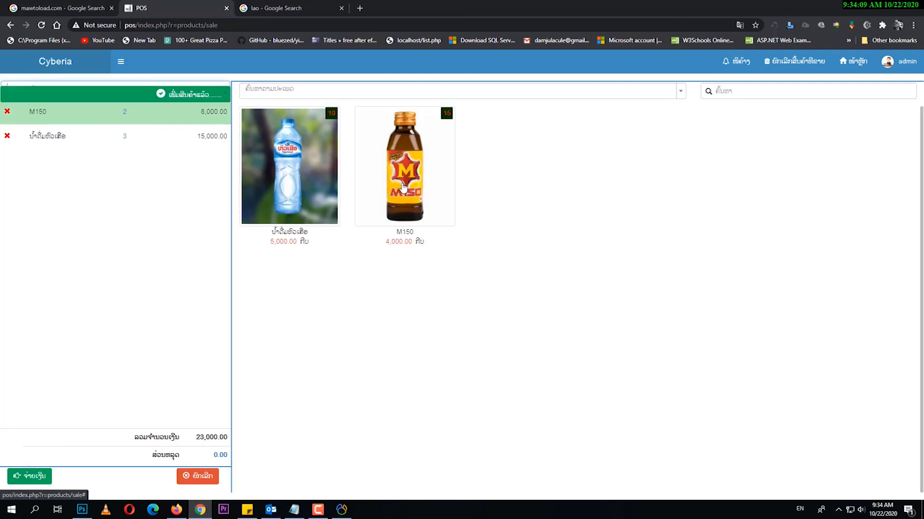
Set the quantity of M150 in the sale to 5.
{"action": "left_click", "coordinate": [125, 111]}
{"action": "left_click_drag", "start_coordinate": [125, 110], "coordinate": [114, 110]}
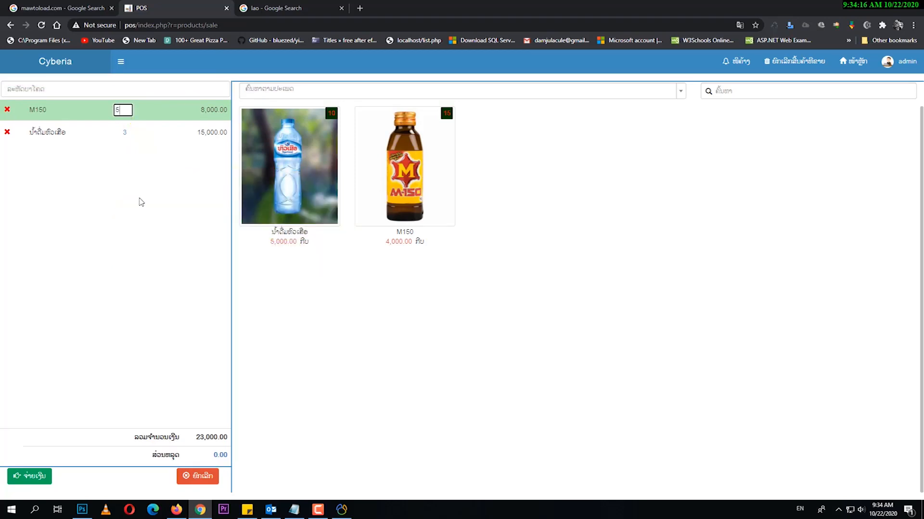
{"action": "type", "text": "5"}
{"action": "key", "text": "Return"}
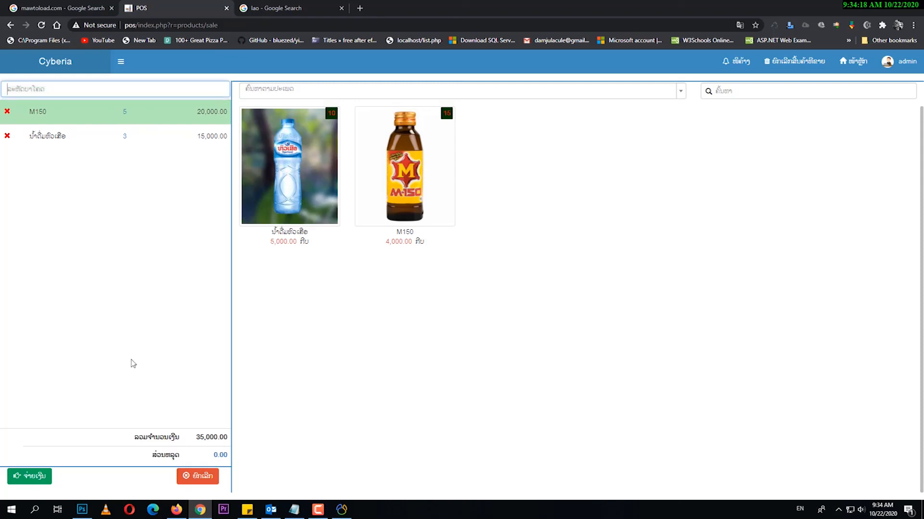
Proceed to payment, enter 500 as the amount paid in Thai baht (TH), and confirm the payment.
{"action": "left_click", "coordinate": [42, 476]}
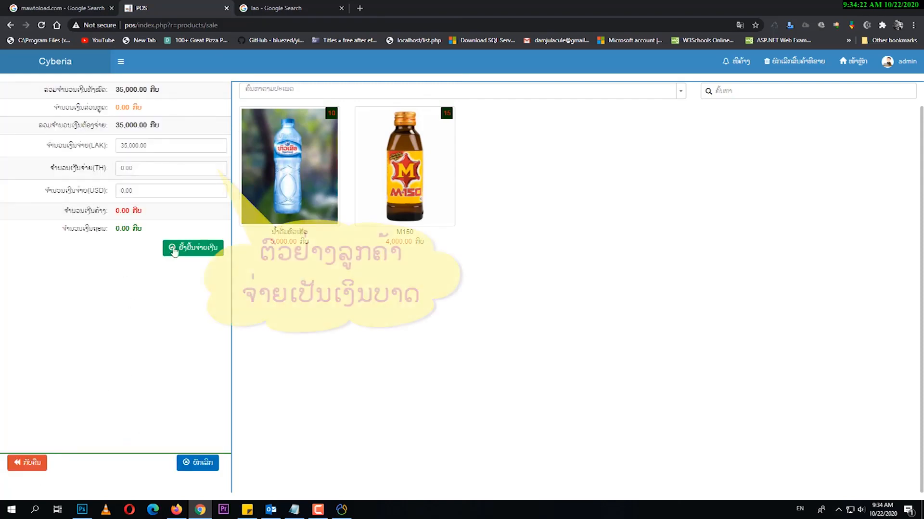
{"action": "left_click", "coordinate": [136, 168]}
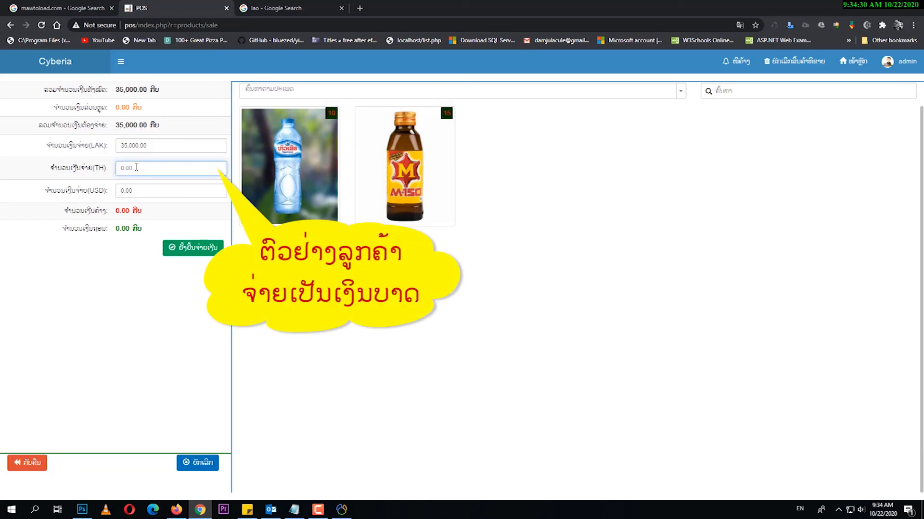
{"action": "key", "text": "BackSpace"}
{"action": "key", "text": "BackSpace"}
{"action": "key", "text": "BackSpace"}
{"action": "key", "text": "BackSpace"}
{"action": "type", "text": "500"}
{"action": "left_click", "coordinate": [137, 270]}
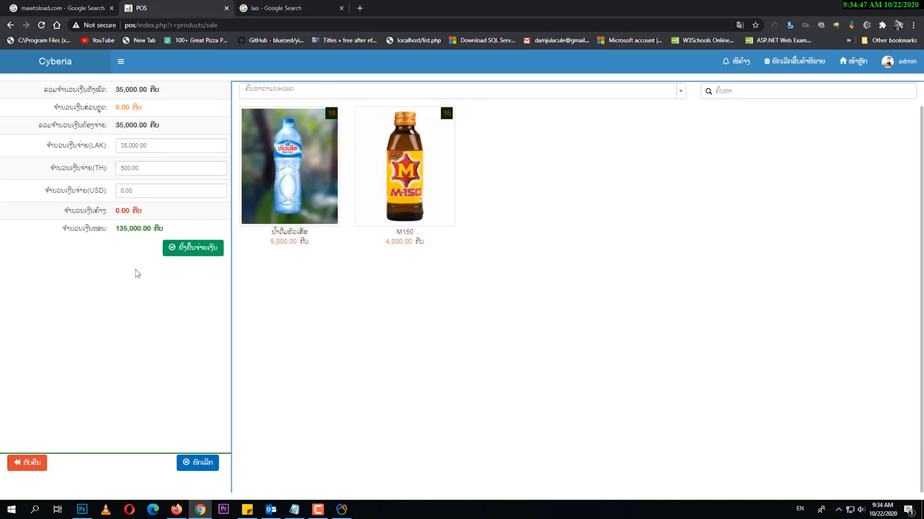
{"action": "left_click", "coordinate": [181, 251]}
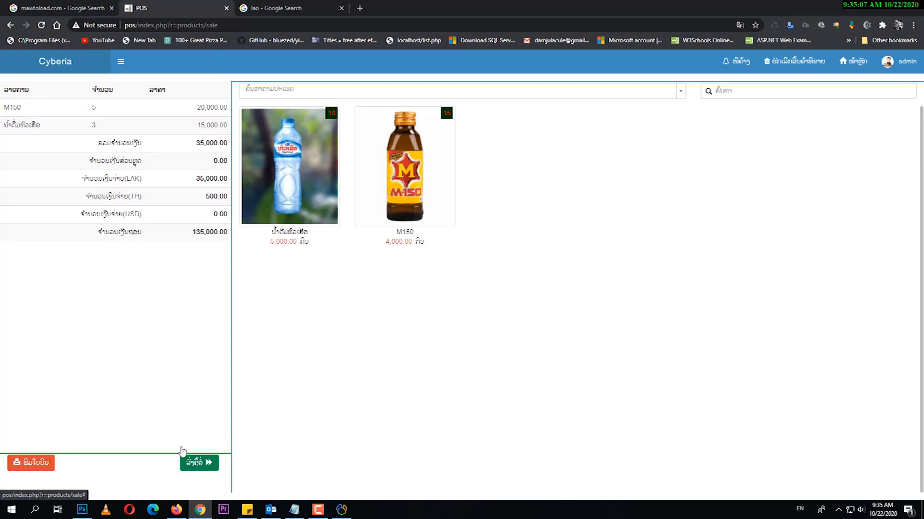
Open the sale cancellation list from the point-of-sale page and set the M150 quantity in the newest bill to 0.
{"action": "left_click", "coordinate": [54, 64]}
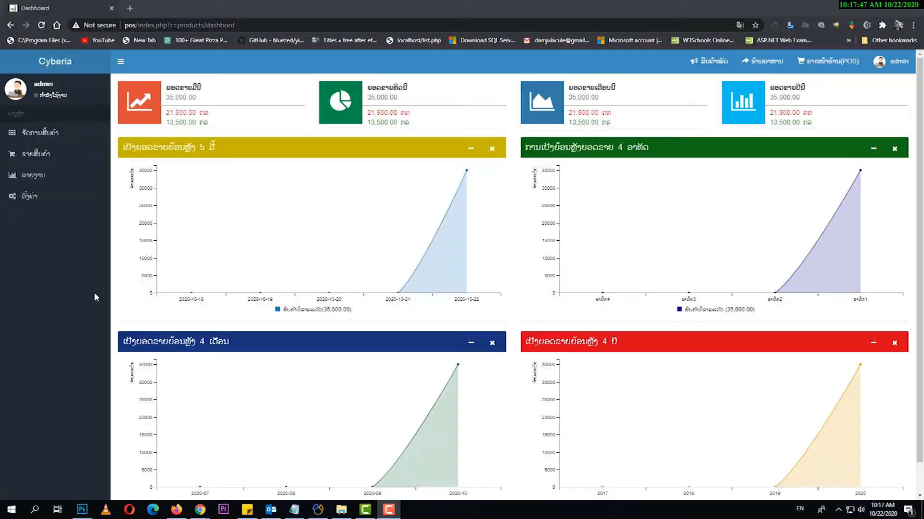
{"action": "left_click", "coordinate": [36, 154]}
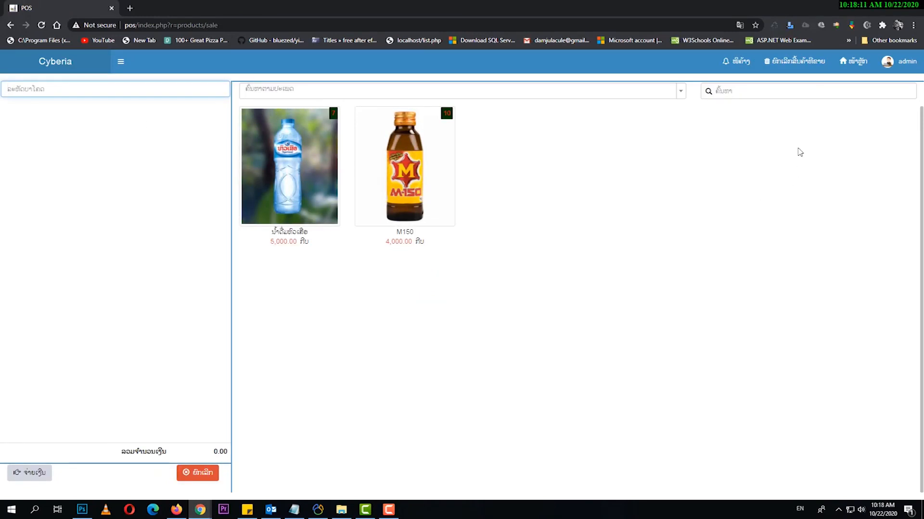
{"action": "left_click", "coordinate": [823, 68]}
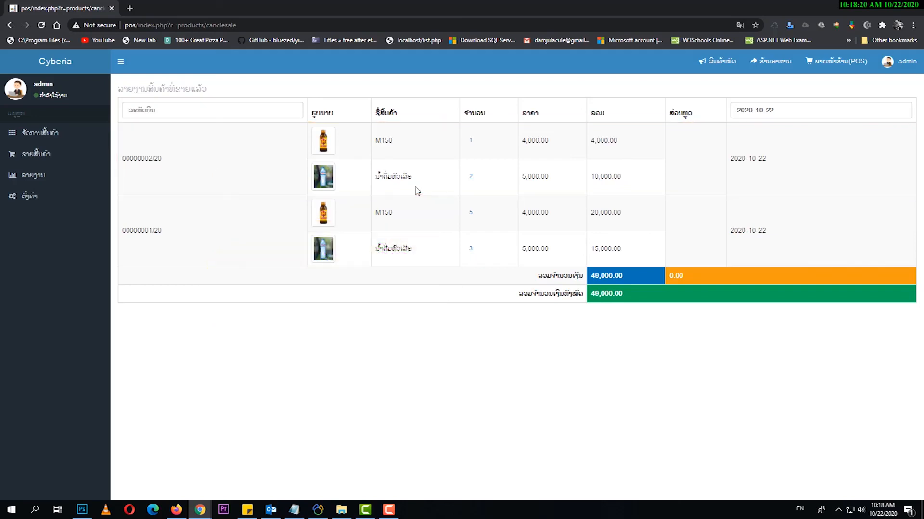
{"action": "left_click", "coordinate": [469, 140]}
{"action": "left_click_drag", "start_coordinate": [467, 142], "coordinate": [403, 142]}
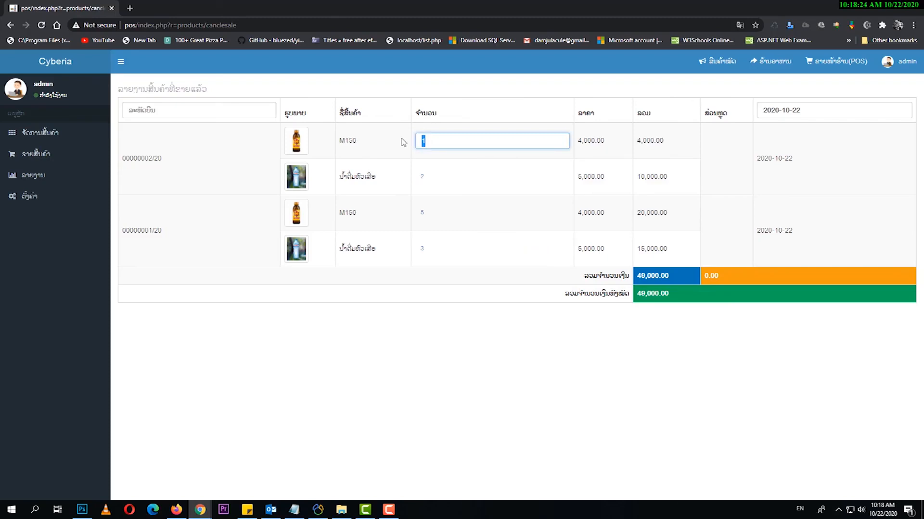
{"action": "type", "text": "0"}
{"action": "key", "text": "Return"}
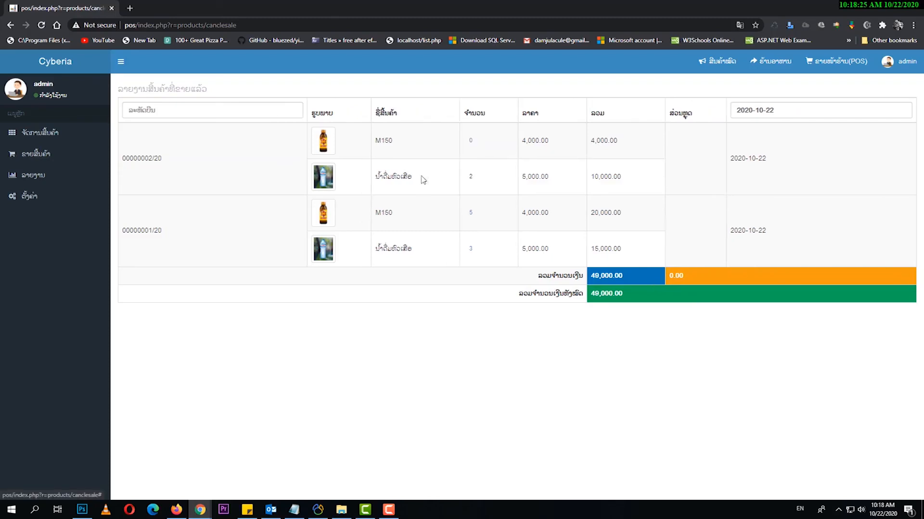
Set the quantity of ນ້ຳດື່ມຫົວເສືອ in the newest bill to 0.
{"action": "left_click", "coordinate": [473, 181]}
{"action": "left_click_drag", "start_coordinate": [458, 179], "coordinate": [423, 177]}
{"action": "type", "text": "0"}
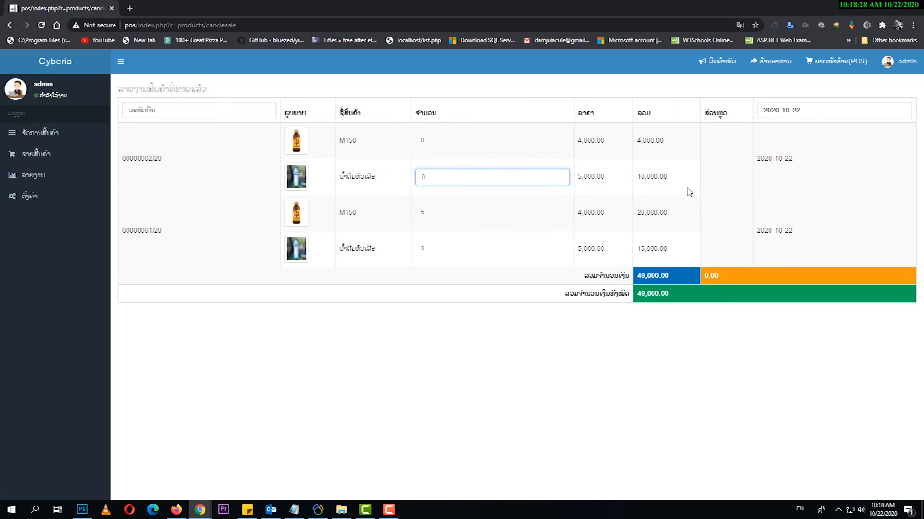
{"action": "key", "text": "Return"}
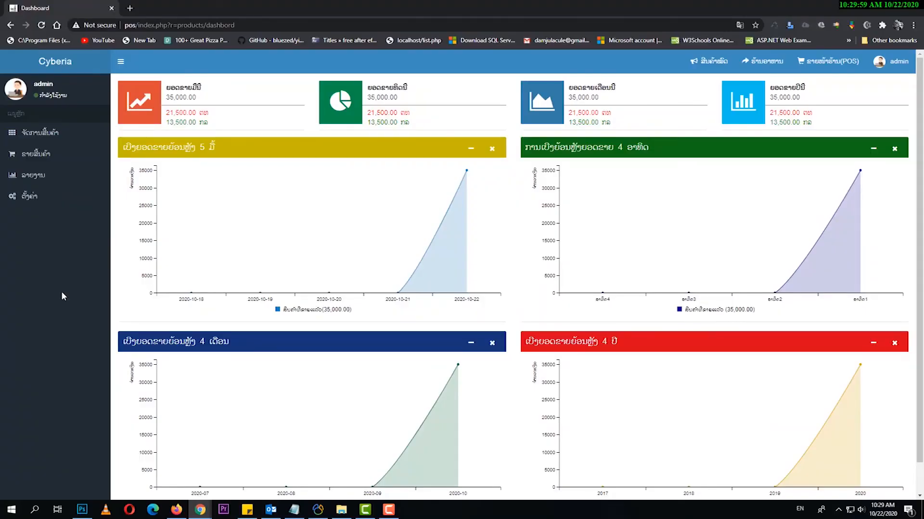
Open the details of M150 from the product list and delete its existing barcode.
{"action": "left_click", "coordinate": [50, 134]}
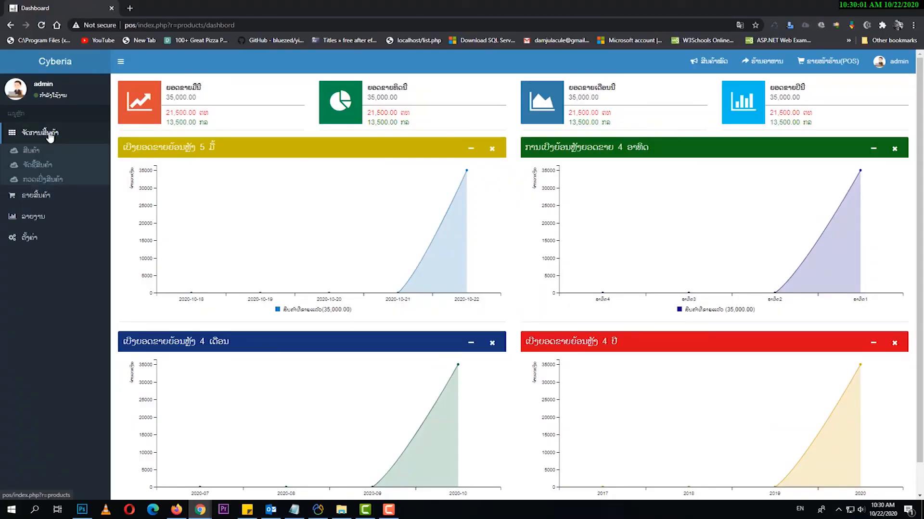
{"action": "left_click", "coordinate": [35, 151]}
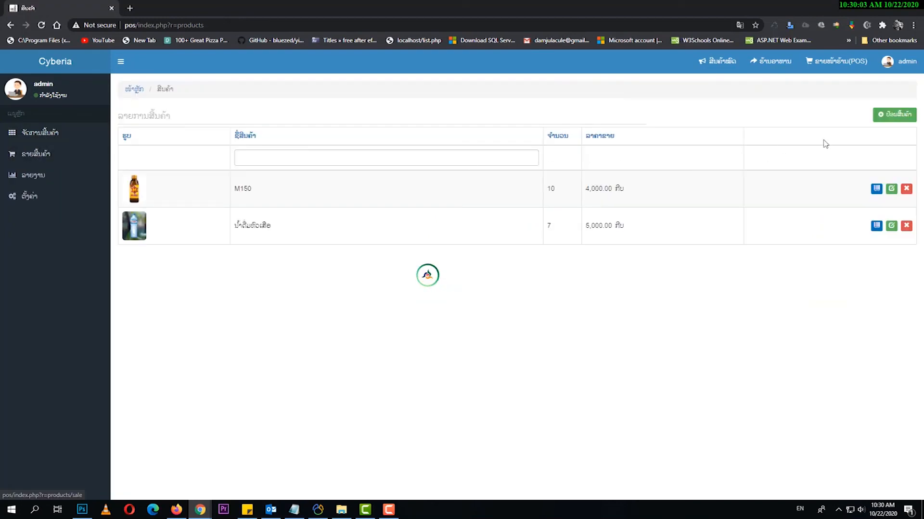
{"action": "left_click", "coordinate": [875, 190]}
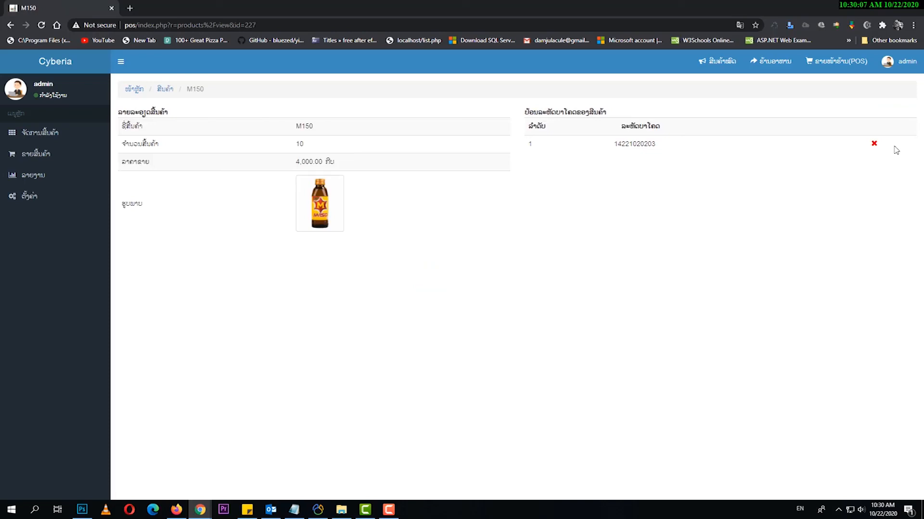
{"action": "left_click", "coordinate": [874, 144]}
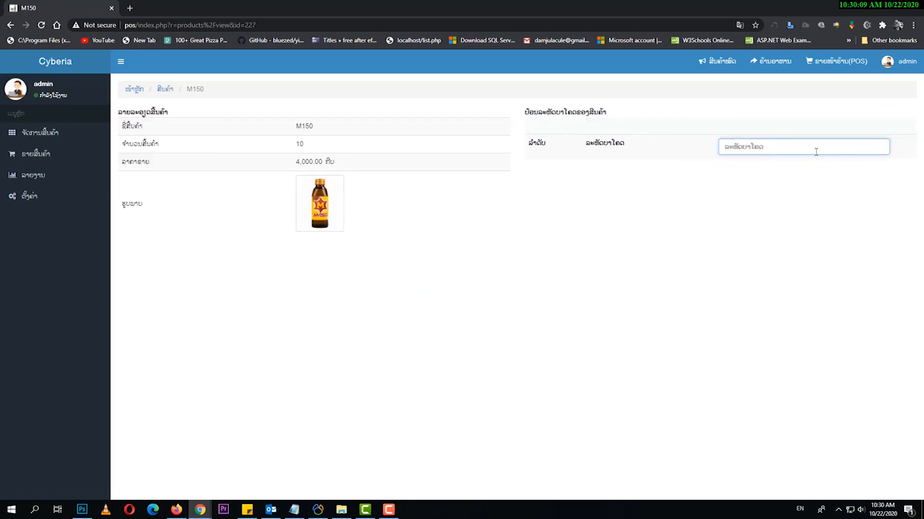
{"action": "left_click", "coordinate": [798, 130]}
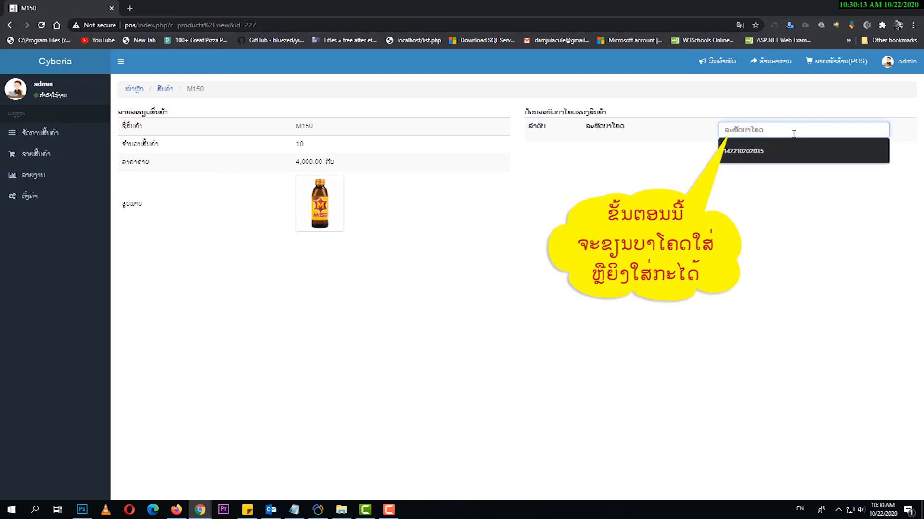
{"action": "type", "text": "142210202035"}
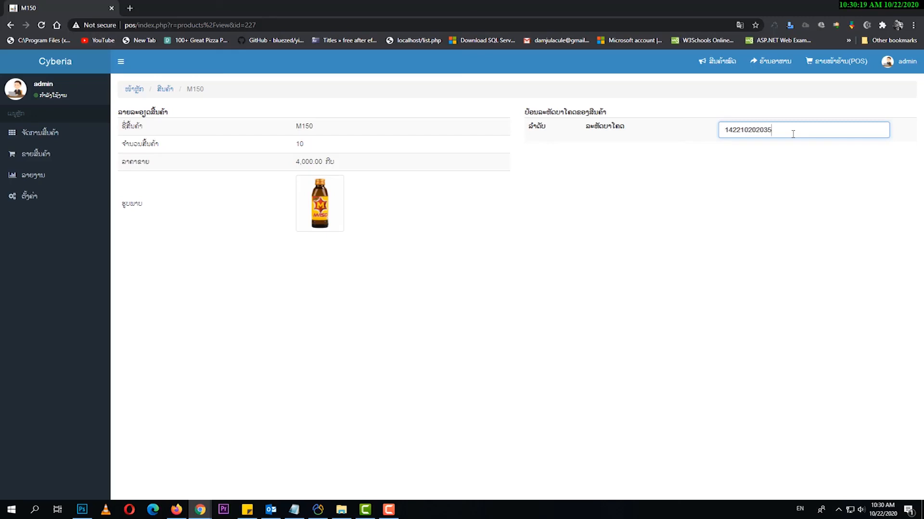
{"action": "key", "text": "Return"}
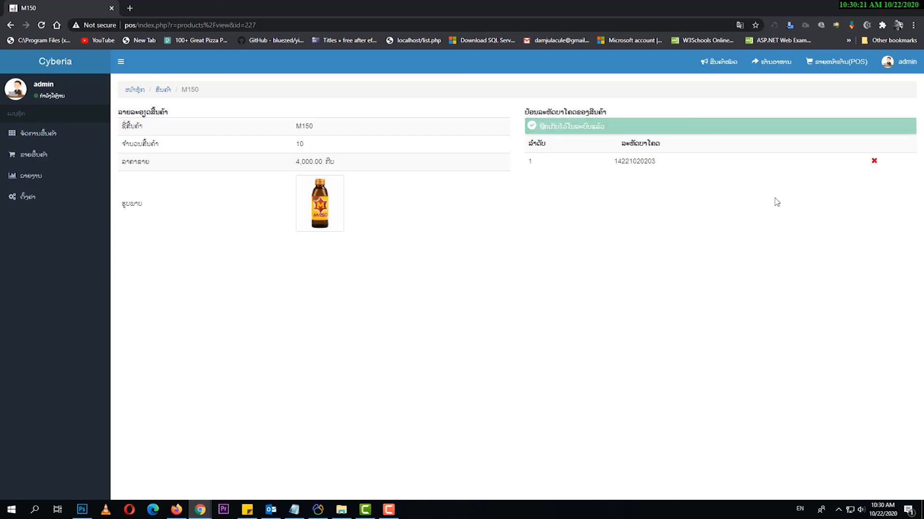